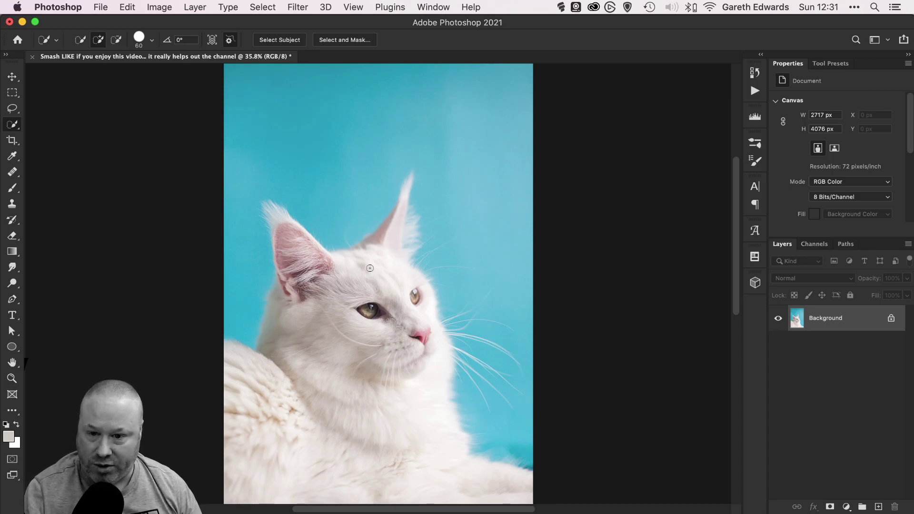
- Select the cat with Select Subject and add the missed bottom-edge fur to the selection
click(278, 41)
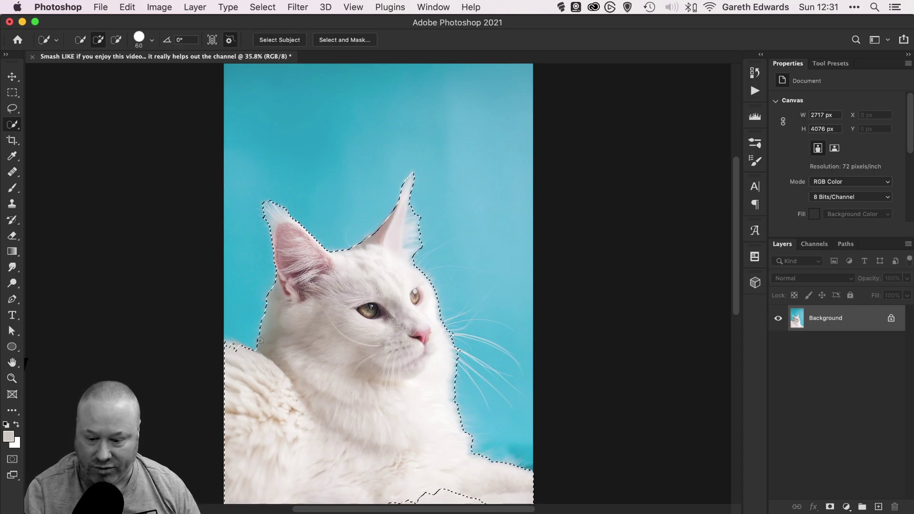
key(super+d)
mouse_move(416, 453)
mouse_down()
mouse_move(420, 418)
mouse_move(434, 461)
mouse_move(484, 461)
mouse_move(429, 448)
mouse_up()
key(super+shift+d)
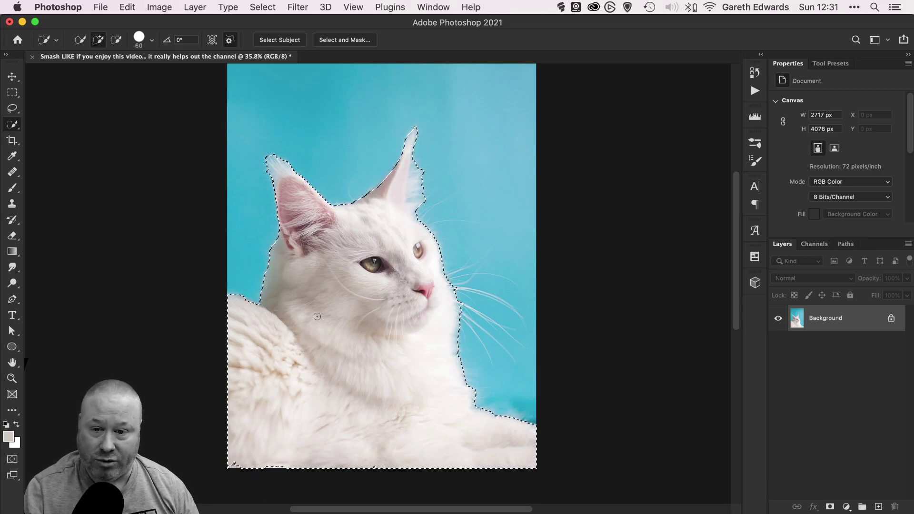
- Review the cat selection's Select and Mask properties, then cancel without applying changes
click(339, 40)
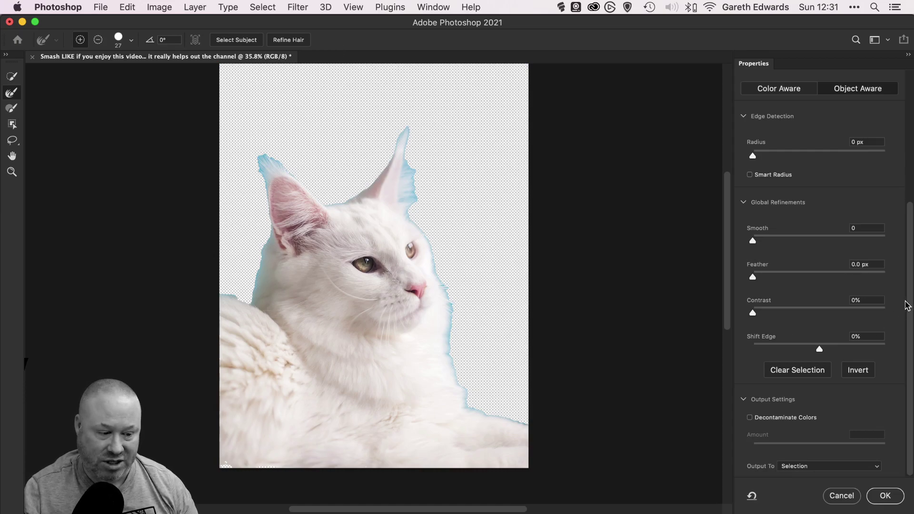
scroll(910, 304, up, 5)
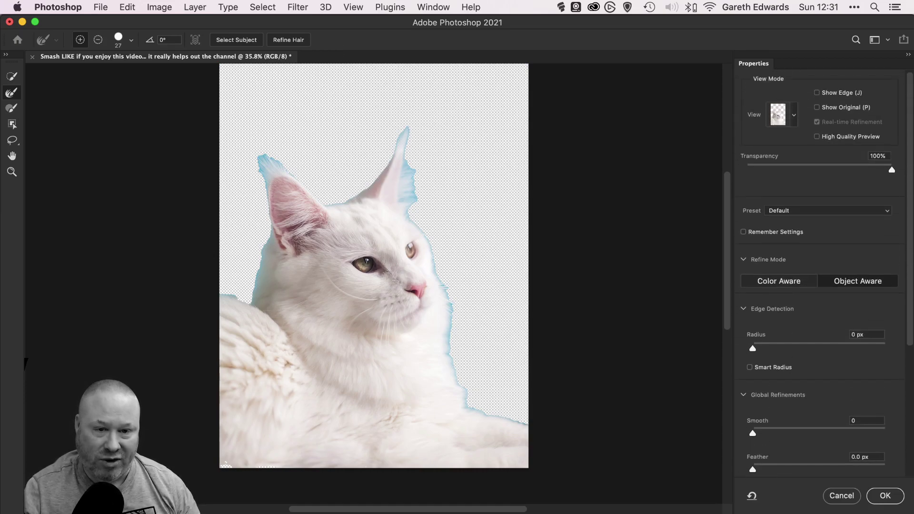
scroll(909, 301, down, 5)
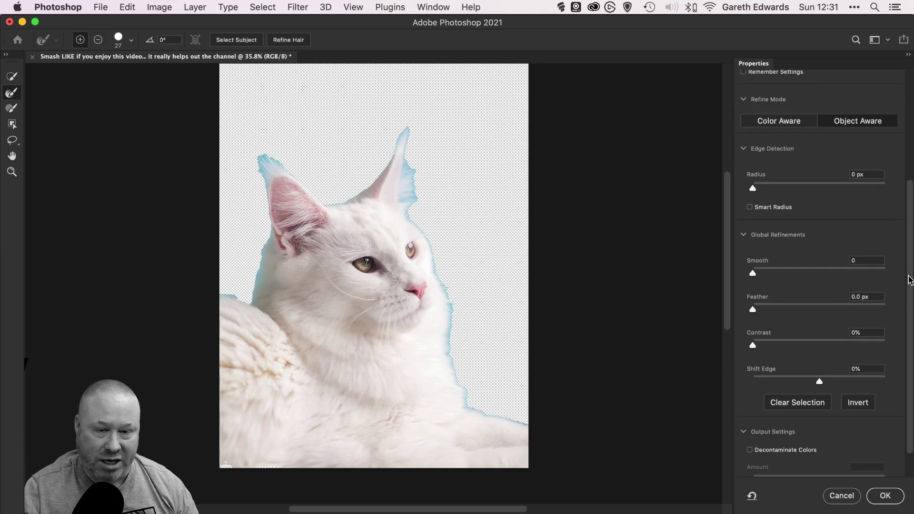
click(842, 496)
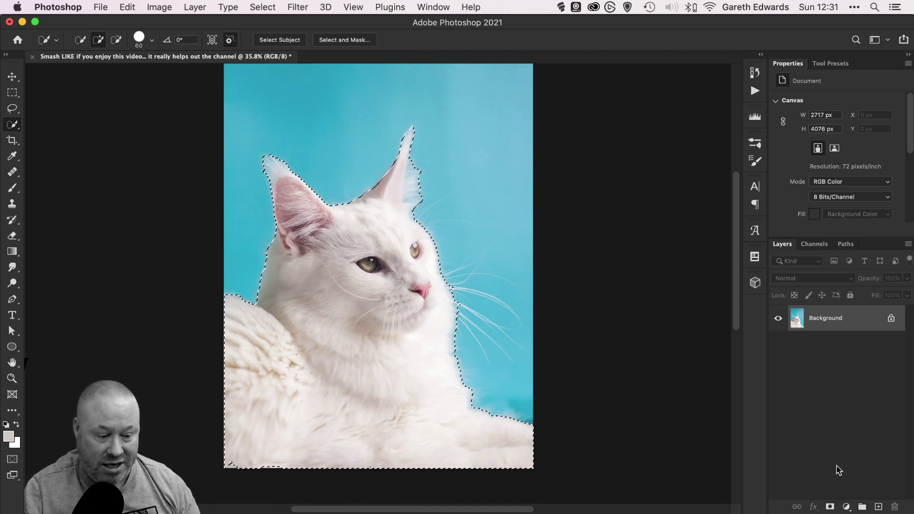
- Turn the cat selection into a layer mask on Layer 0, hiding the turquoise backdrop
click(830, 508)
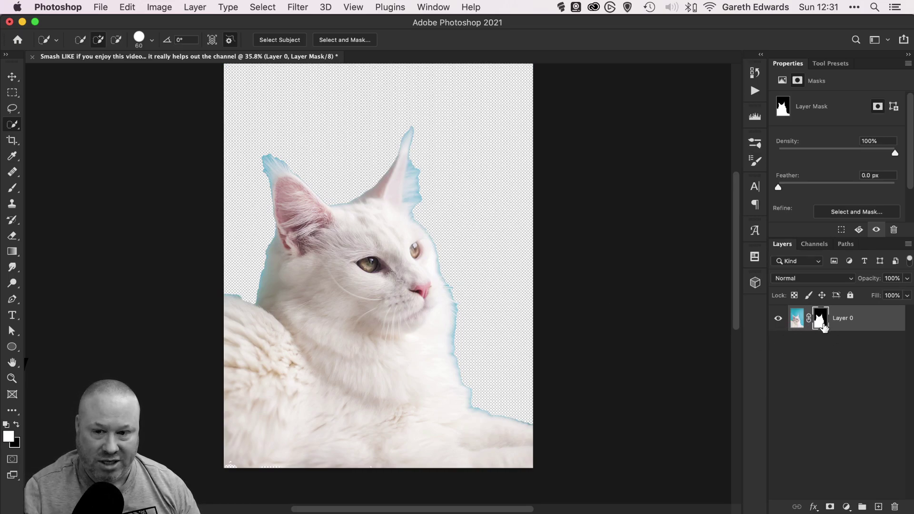
click(268, 8)
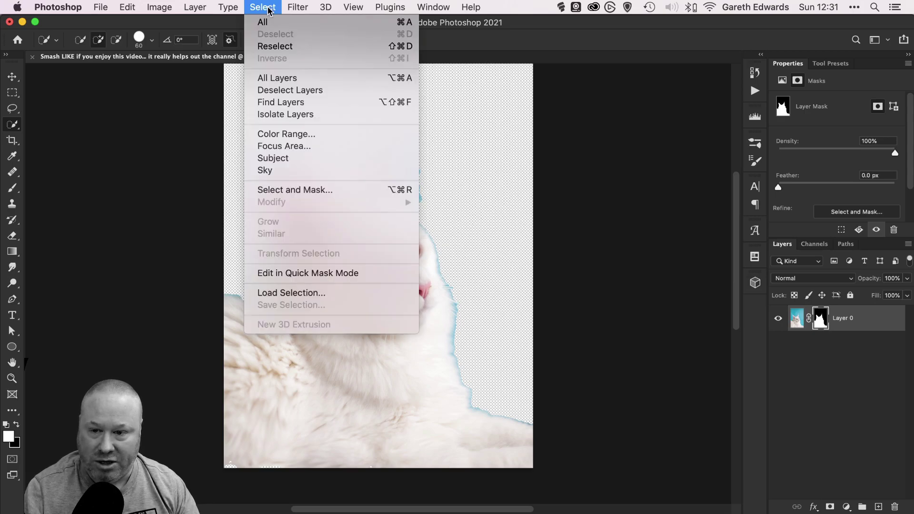
- Open Refine Mask for the cat, move the dialog aside, and refine the ear fur edges
click(327, 190)
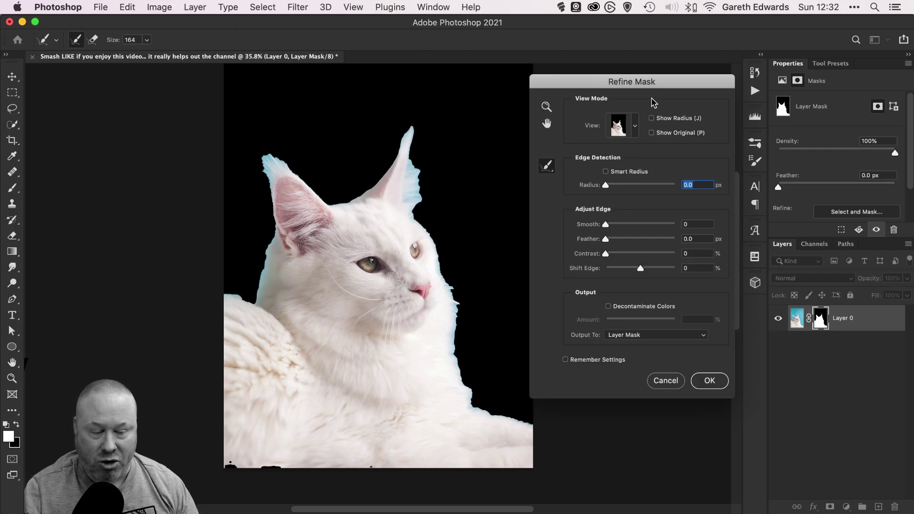
drag(645, 86, 604, 88)
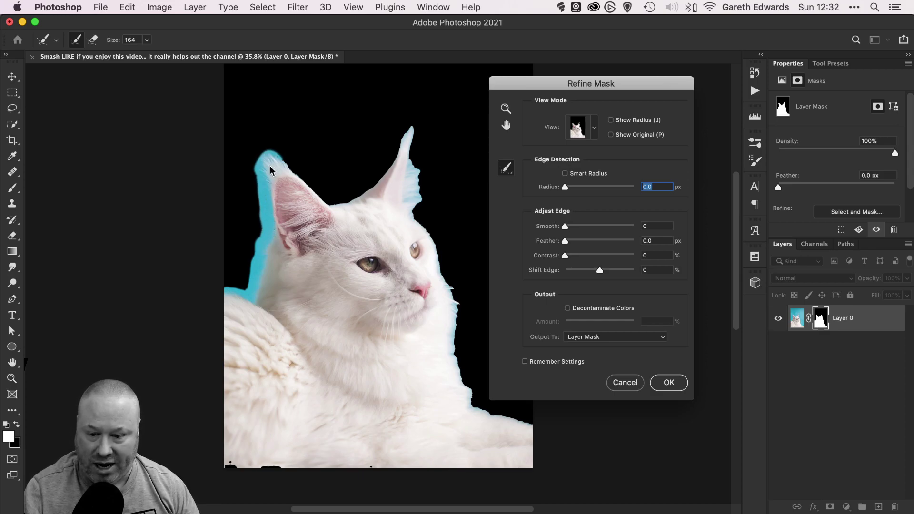
mouse_move(298, 177)
mouse_down()
mouse_move(330, 204)
mouse_move(355, 195)
mouse_move(374, 183)
mouse_move(405, 133)
mouse_move(413, 212)
mouse_up()
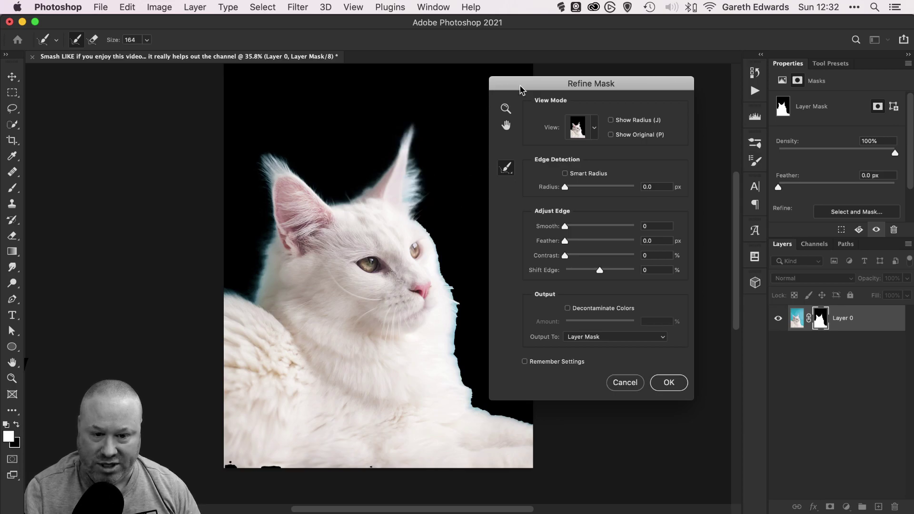
- Refine the fur edges along the cheek, whiskers and chest with the Refine Radius brush
drag(524, 85, 554, 87)
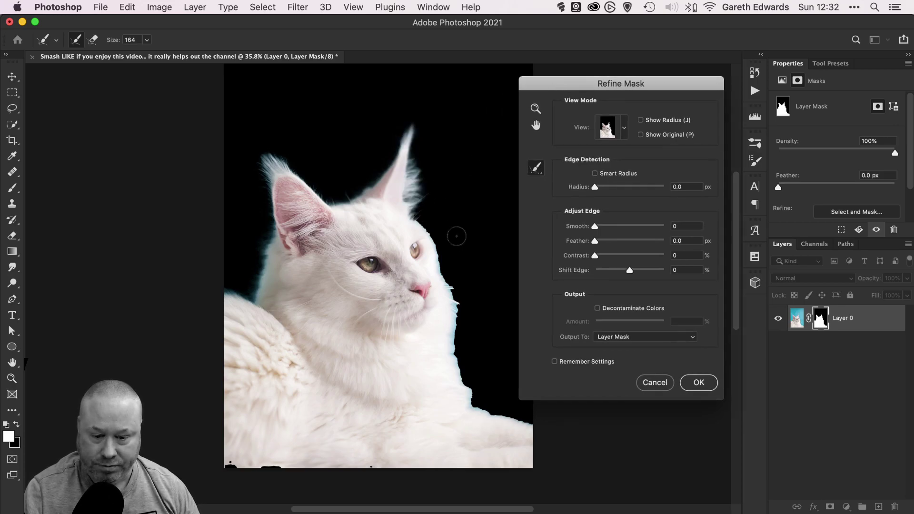
mouse_move(414, 225)
mouse_down()
mouse_move(445, 274)
mouse_move(458, 281)
mouse_move(468, 273)
mouse_move(458, 268)
mouse_move(478, 265)
mouse_move(495, 284)
mouse_move(510, 284)
mouse_move(481, 296)
mouse_move(470, 328)
mouse_move(498, 329)
mouse_move(514, 313)
mouse_move(515, 341)
mouse_move(527, 341)
mouse_move(460, 304)
mouse_move(495, 246)
mouse_up()
drag(559, 88, 593, 89)
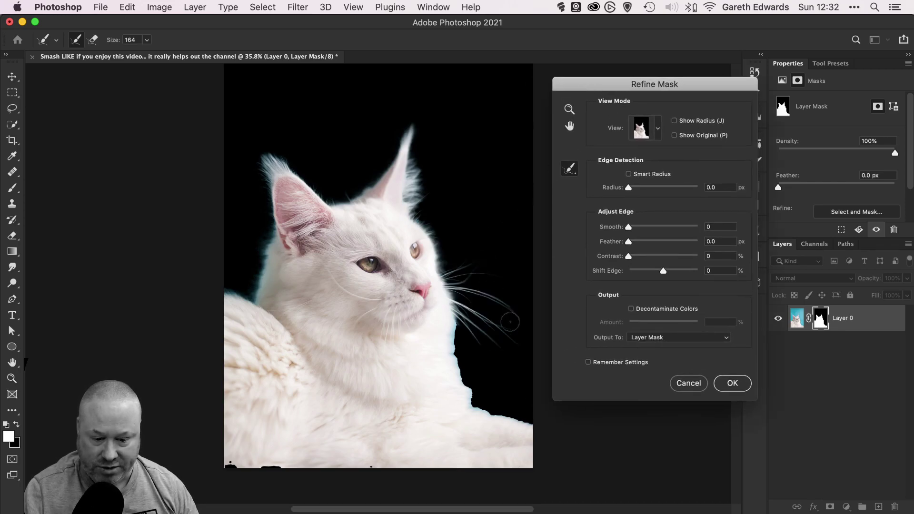
mouse_move(447, 339)
mouse_down()
mouse_move(473, 399)
mouse_move(542, 431)
mouse_move(477, 403)
mouse_move(448, 337)
mouse_move(455, 318)
mouse_move(457, 350)
mouse_up()
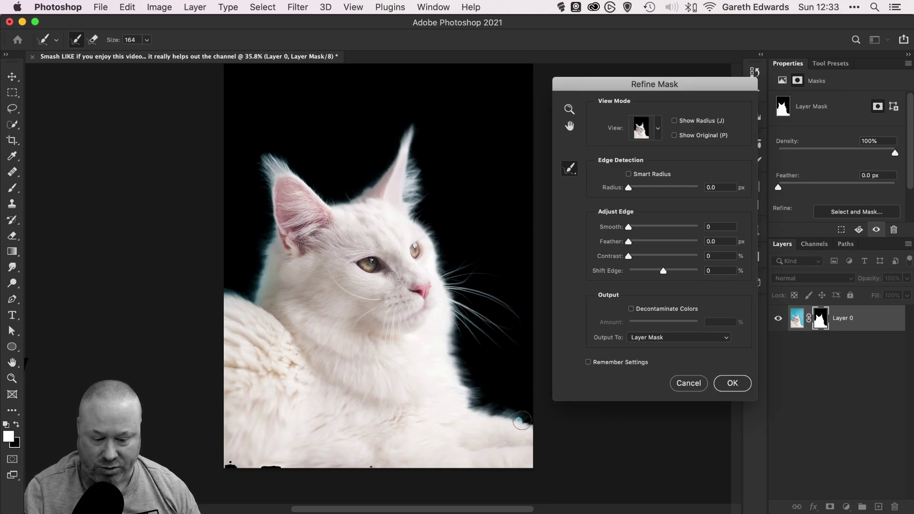
- Refine the lower-right, ear and lower-left fur edges and remove the stray bottom mask blob
drag(519, 419, 527, 424)
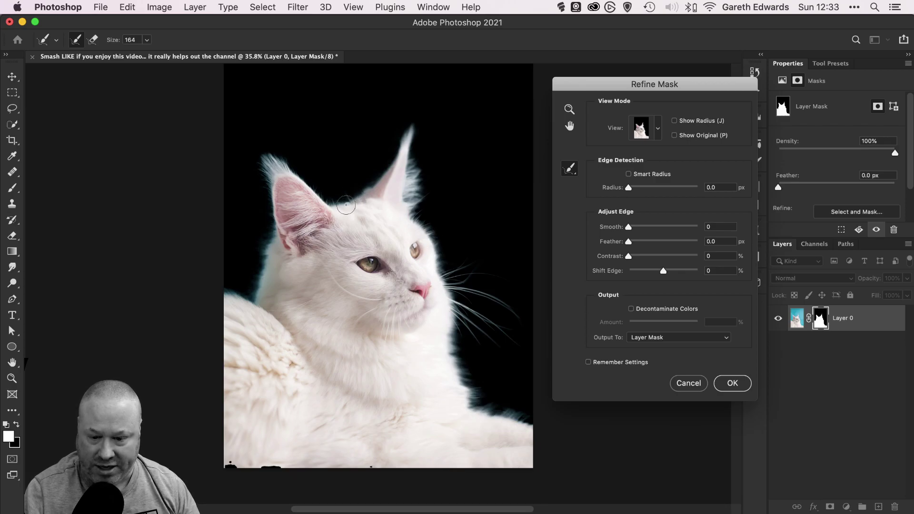
drag(344, 202, 330, 208)
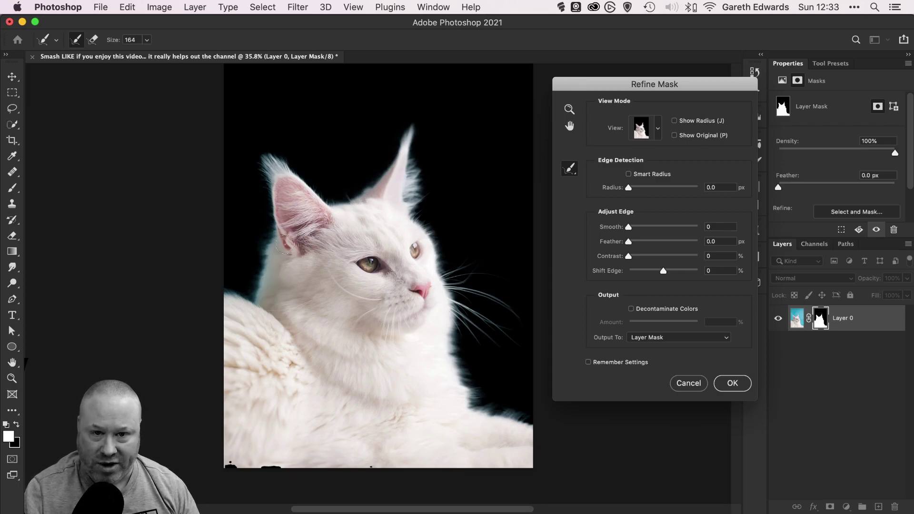
drag(229, 295, 255, 306)
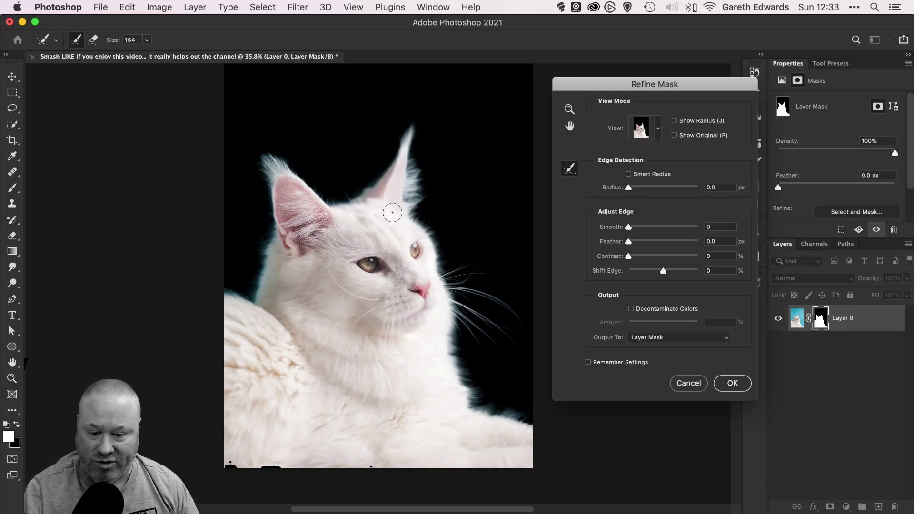
mouse_move(290, 457)
mouse_down()
mouse_move(247, 466)
mouse_move(218, 483)
mouse_move(232, 467)
mouse_up()
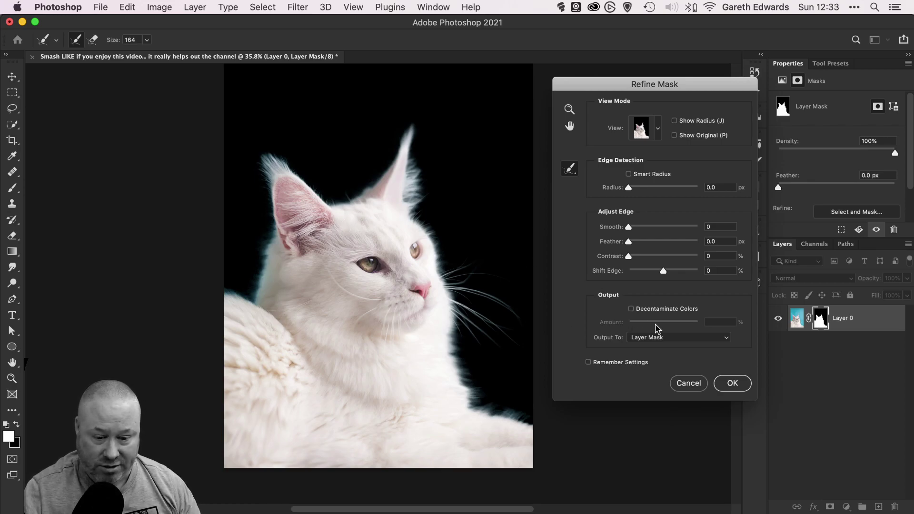
- Enable Decontaminate Colors and refine the right ear, left shoulder and left ear tip fur
click(631, 309)
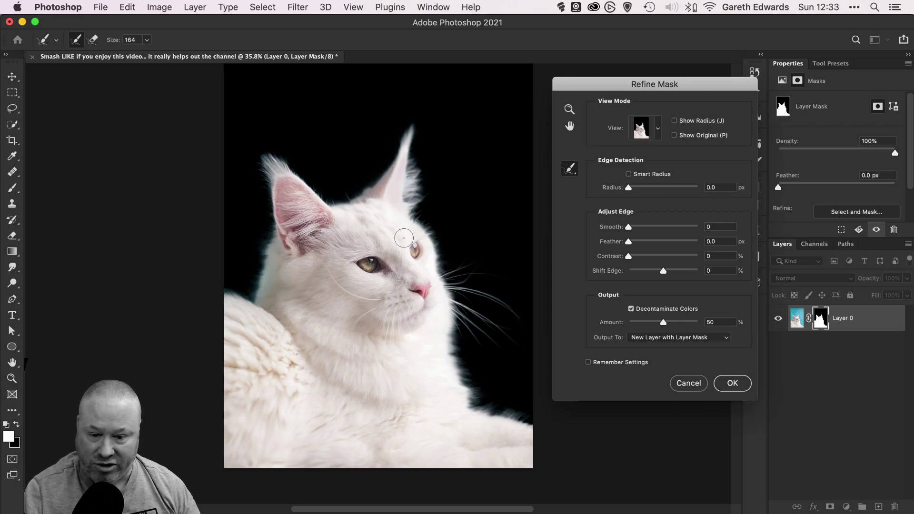
mouse_move(407, 189)
mouse_down()
mouse_move(406, 179)
mouse_move(405, 195)
mouse_up()
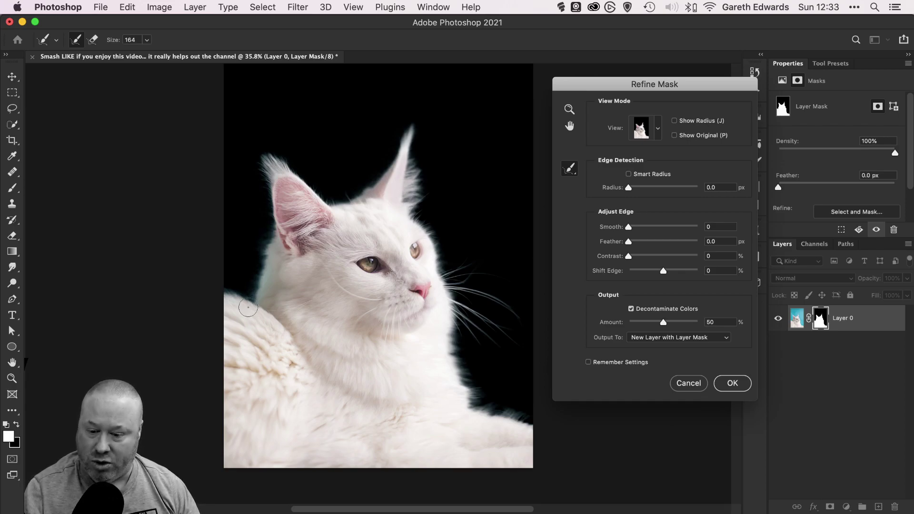
mouse_move(248, 307)
mouse_down()
mouse_move(235, 300)
mouse_move(256, 300)
mouse_move(272, 235)
mouse_up()
mouse_move(262, 166)
mouse_down()
mouse_move(278, 155)
mouse_move(271, 157)
mouse_up()
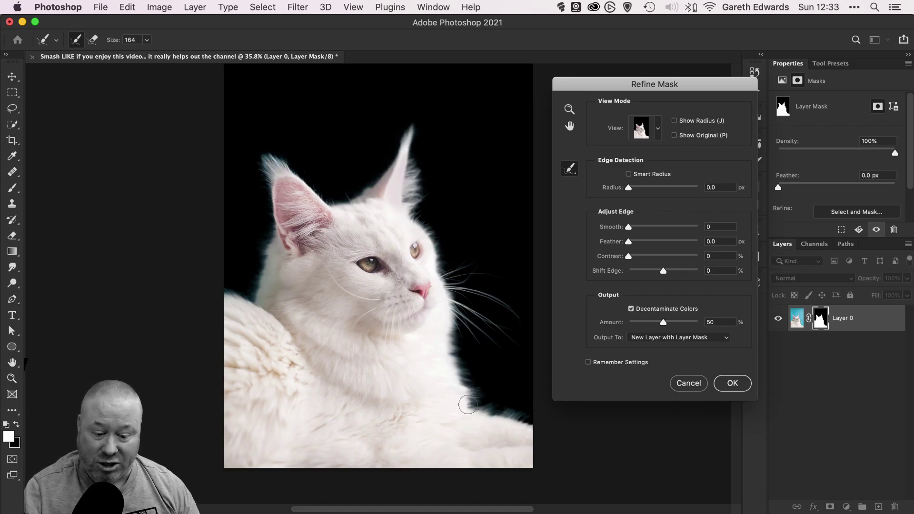
- Refine the lower-right and left-side fur and ear tip, then output a new masked layer
drag(468, 404, 532, 424)
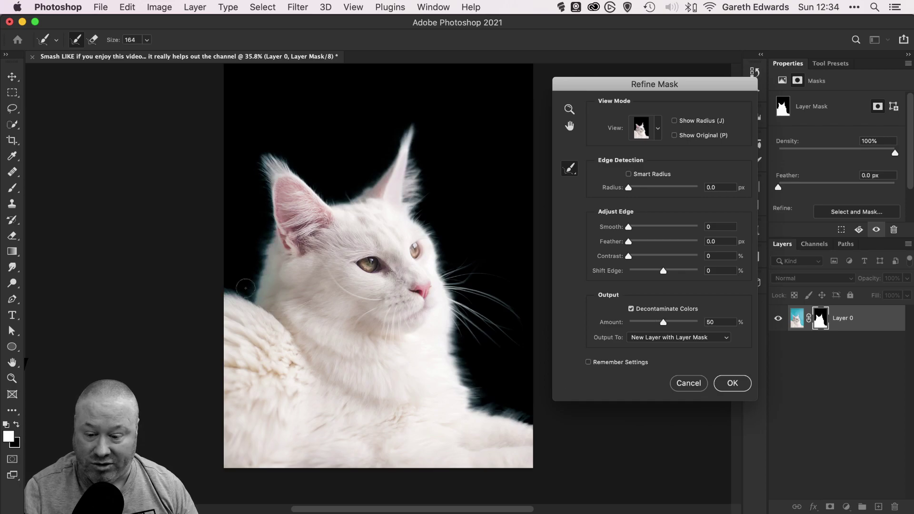
mouse_move(246, 289)
mouse_down()
mouse_move(225, 293)
mouse_move(256, 315)
mouse_up()
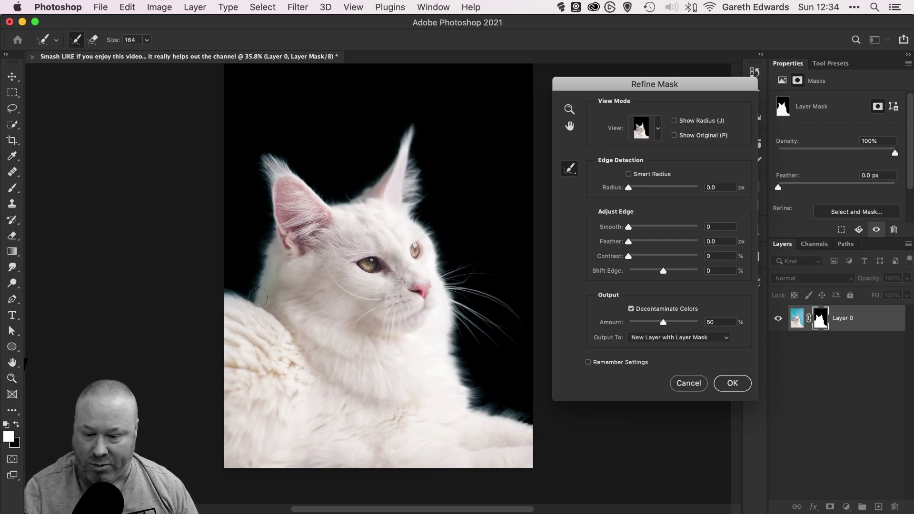
drag(279, 162, 263, 153)
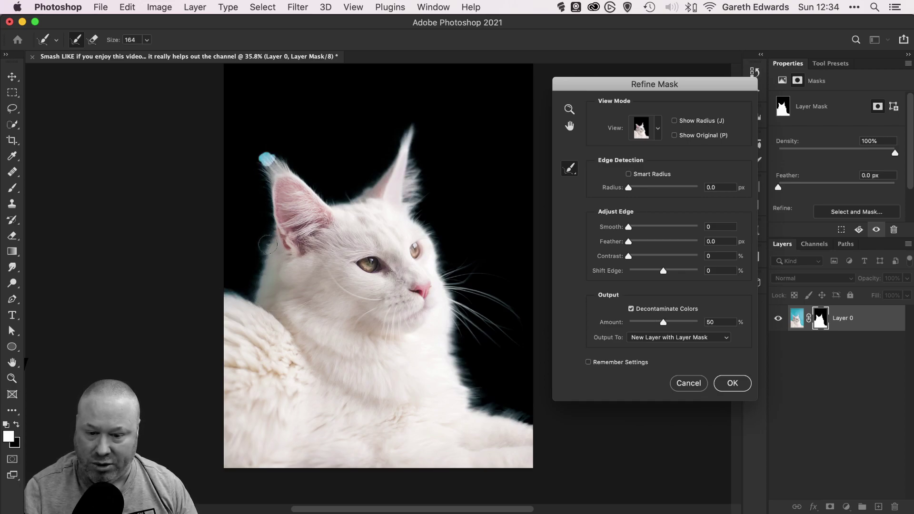
click(731, 388)
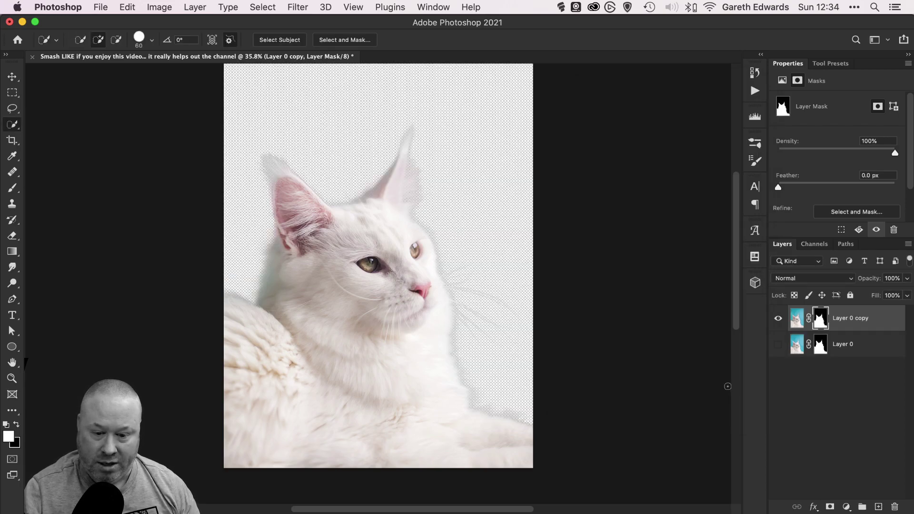
- Add a near-black #0e0e0e Solid Color fill layer beneath Layer 0 copy
click(797, 344)
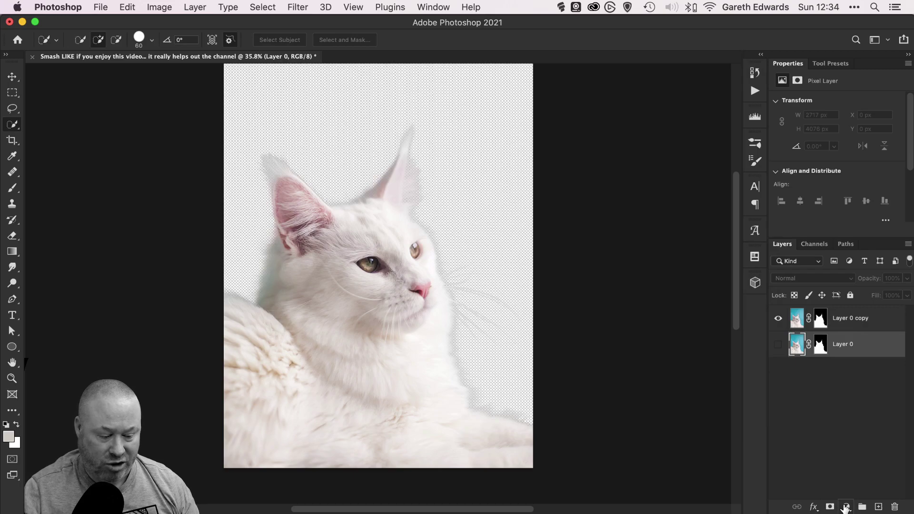
click(845, 508)
click(851, 265)
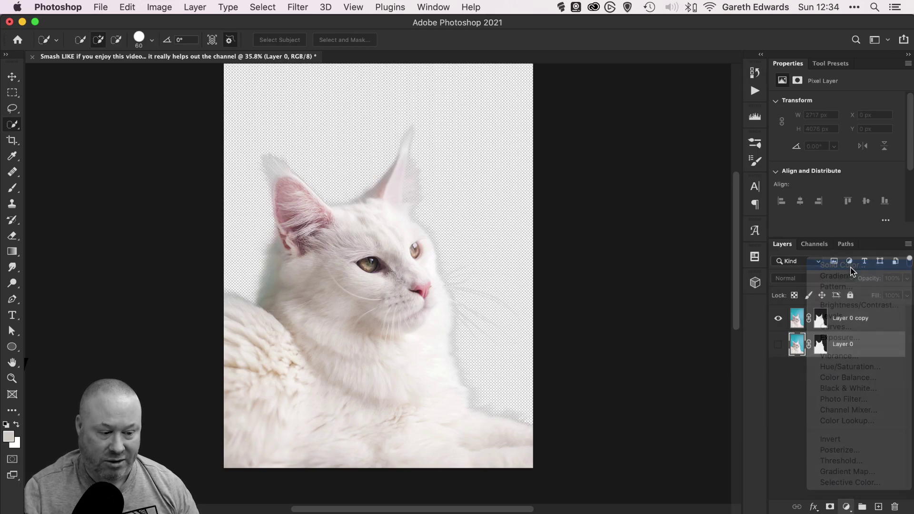
mouse_move(619, 267)
mouse_down()
mouse_move(546, 256)
mouse_move(531, 310)
mouse_up()
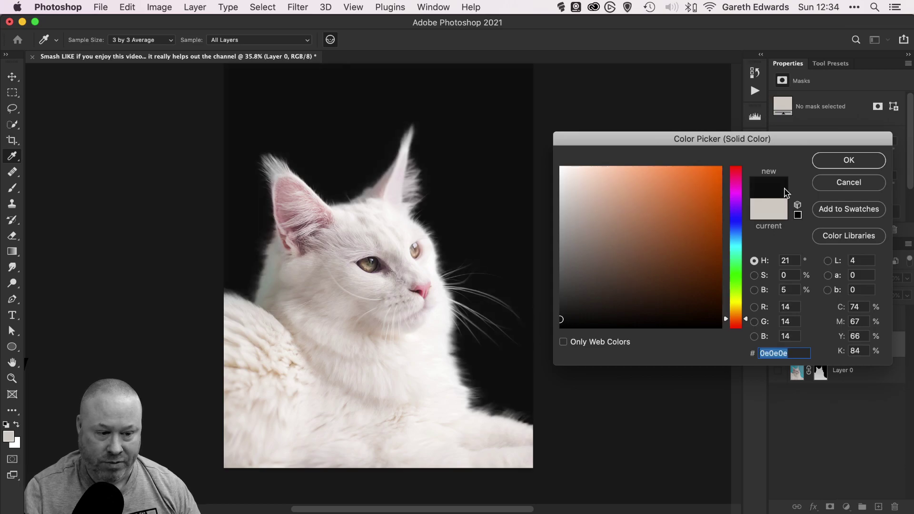
click(848, 161)
click(797, 322)
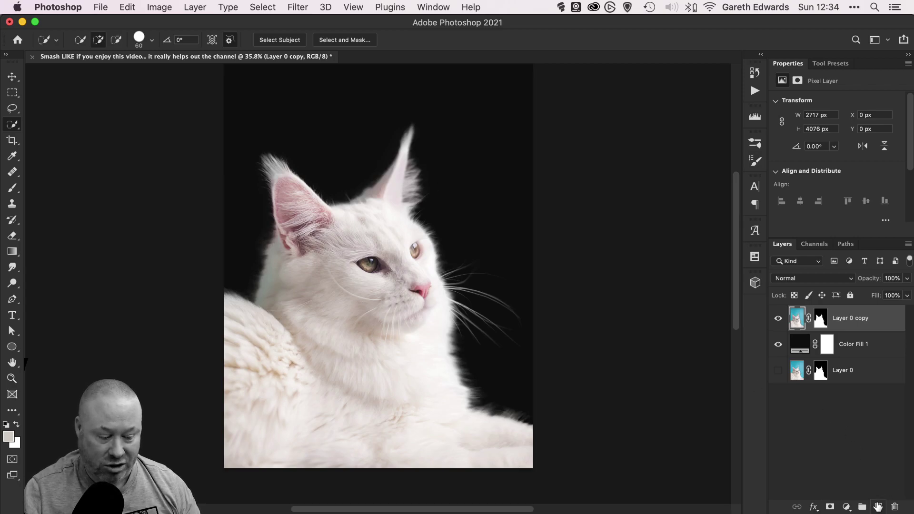
- Add a new layer in Color blend mode clipped to Layer 0 copy
click(877, 506)
click(800, 283)
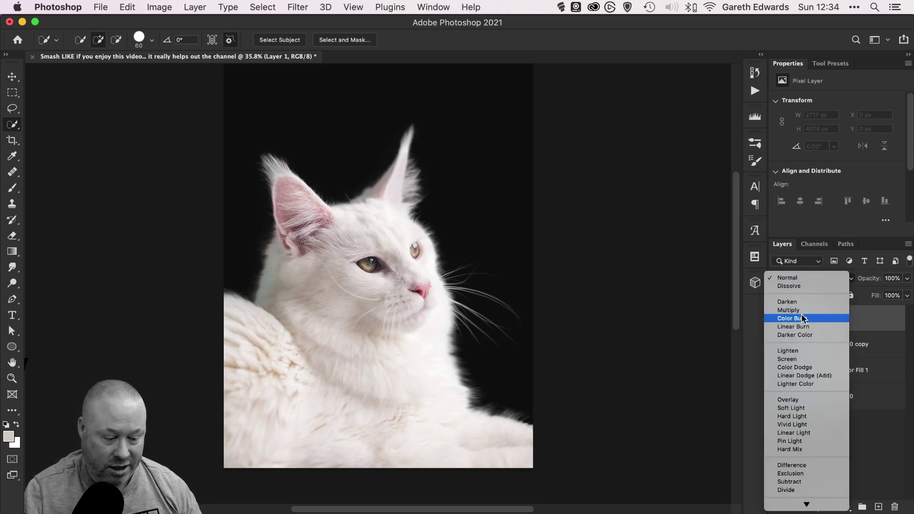
click(809, 497)
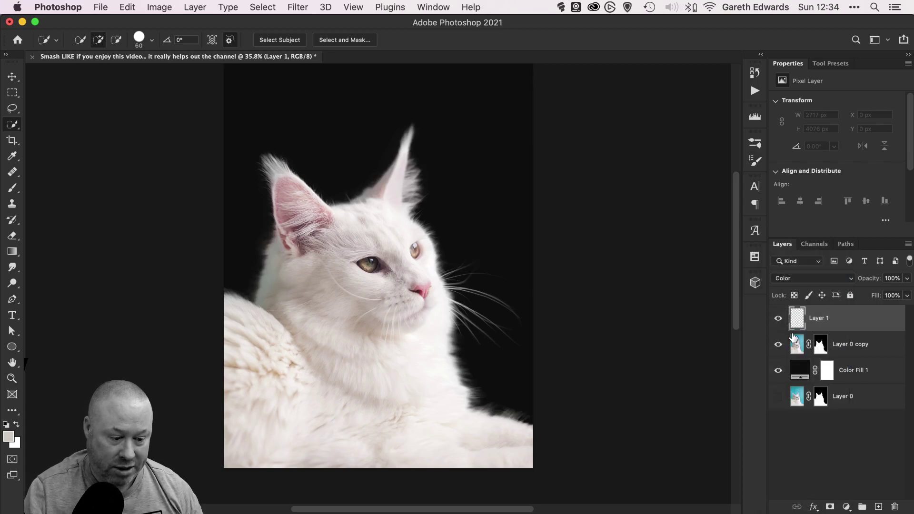
alt+click(795, 331)
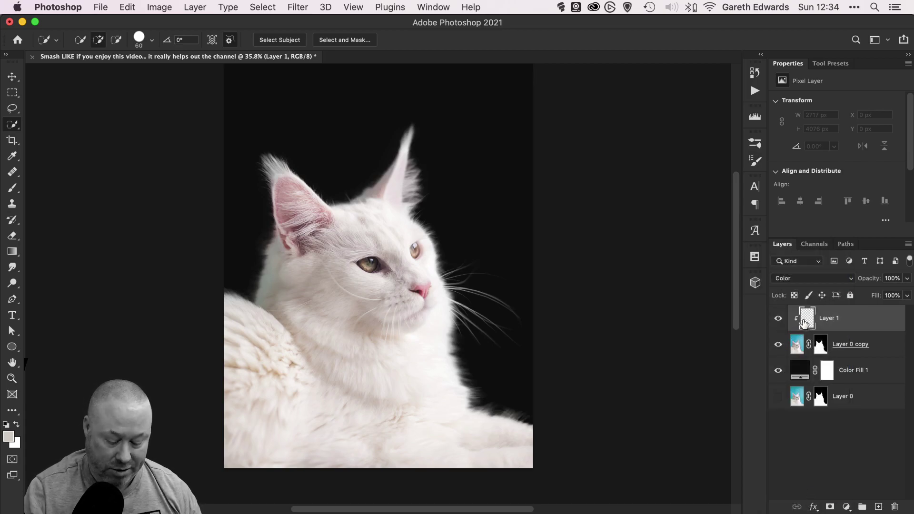
- Sample fur tones with the brush and paint them over the cat's left cheek edge
key(b)
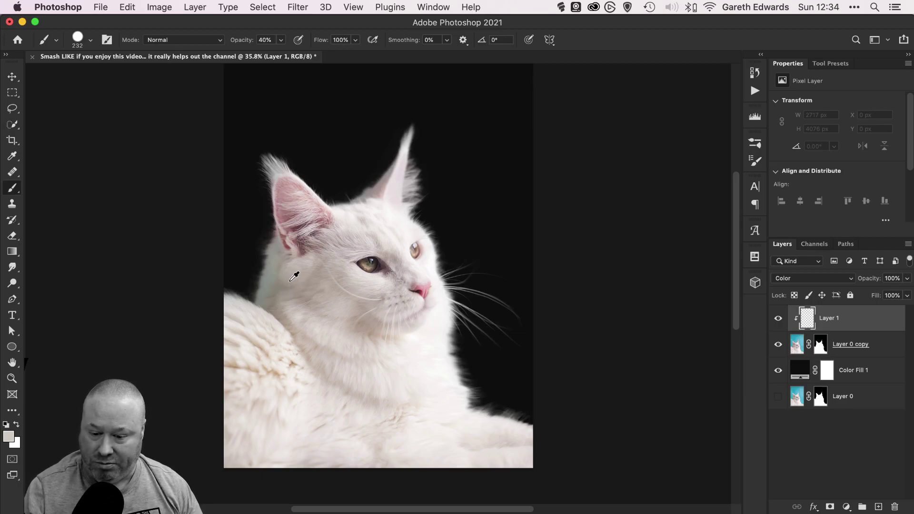
alt+click(290, 281)
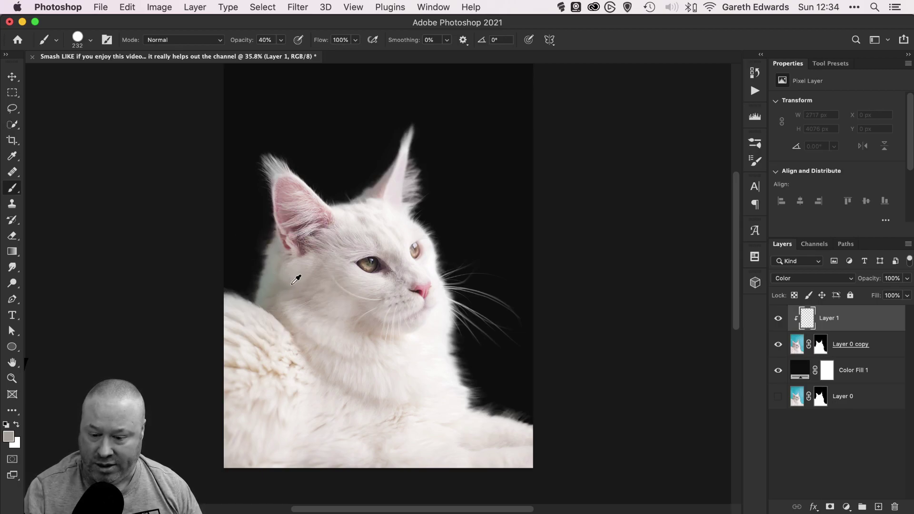
alt+click(295, 280)
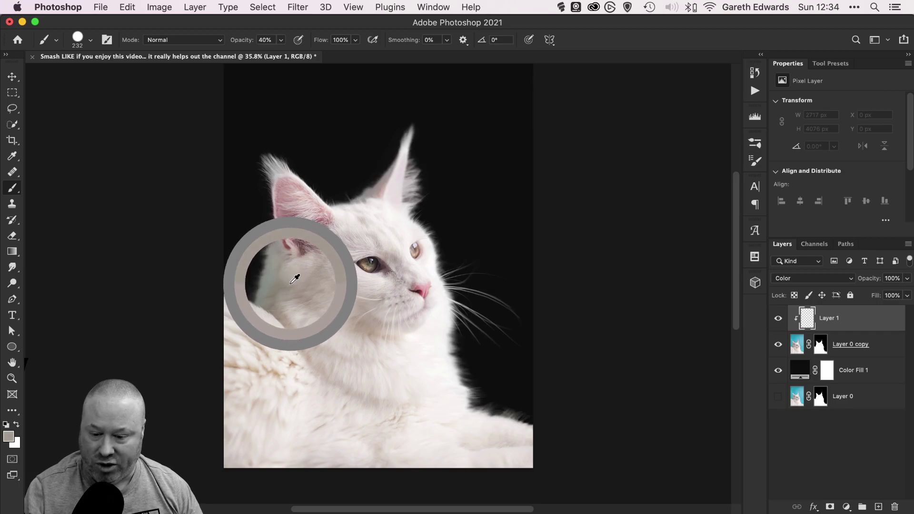
mouse_move(261, 289)
mouse_down()
mouse_move(268, 252)
mouse_move(264, 286)
mouse_up()
drag(270, 248, 269, 282)
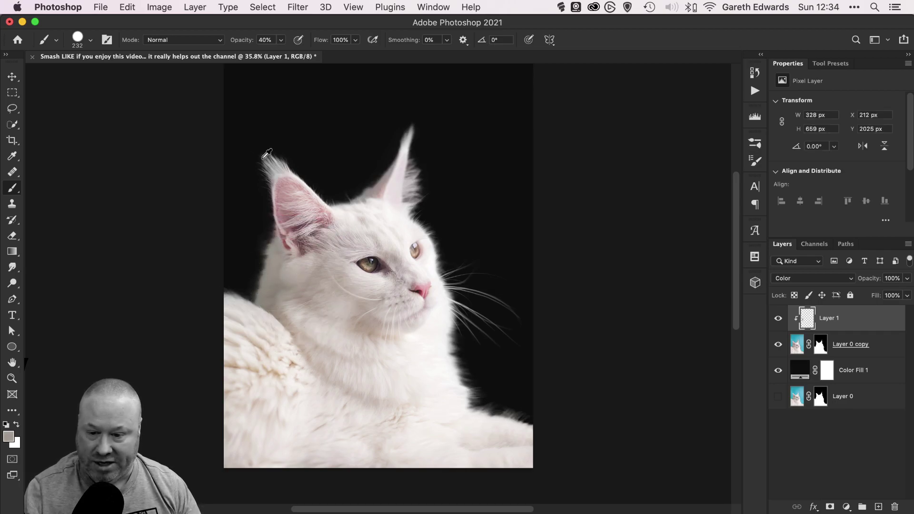
alt+click(303, 262)
- Paint sampled fur colour over both ear edges and the lower-right fur edge
mouse_move(270, 160)
mouse_down()
mouse_move(291, 154)
mouse_move(271, 159)
mouse_up()
mouse_move(412, 190)
mouse_down()
mouse_move(394, 128)
mouse_move(434, 214)
mouse_up()
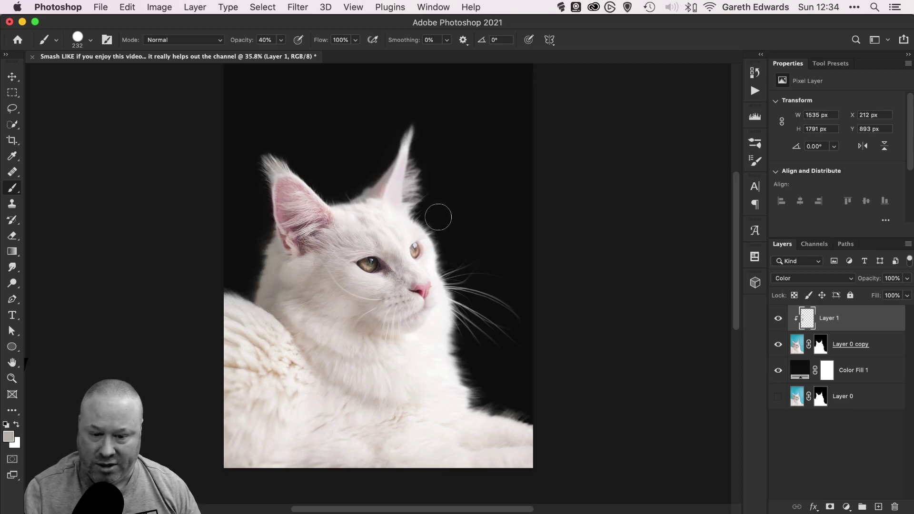
alt+click(395, 221)
alt+click(498, 404)
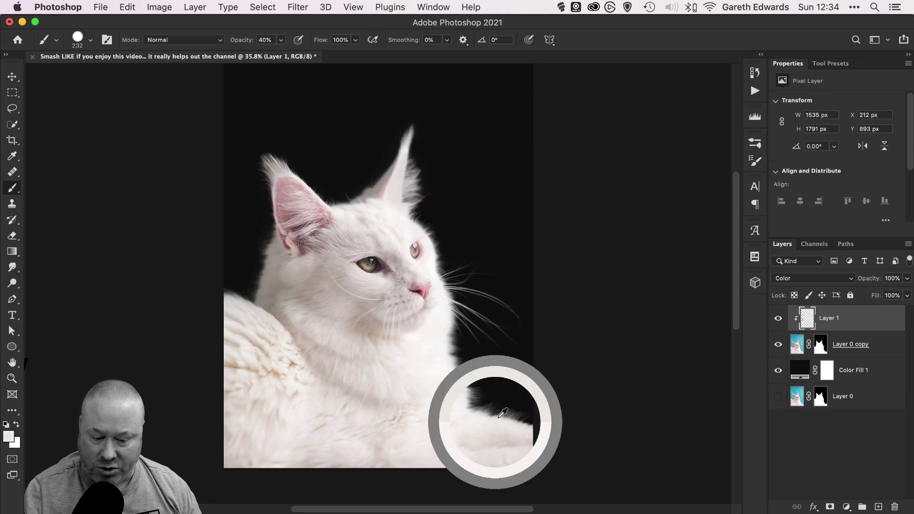
drag(500, 407, 521, 423)
alt+click(234, 319)
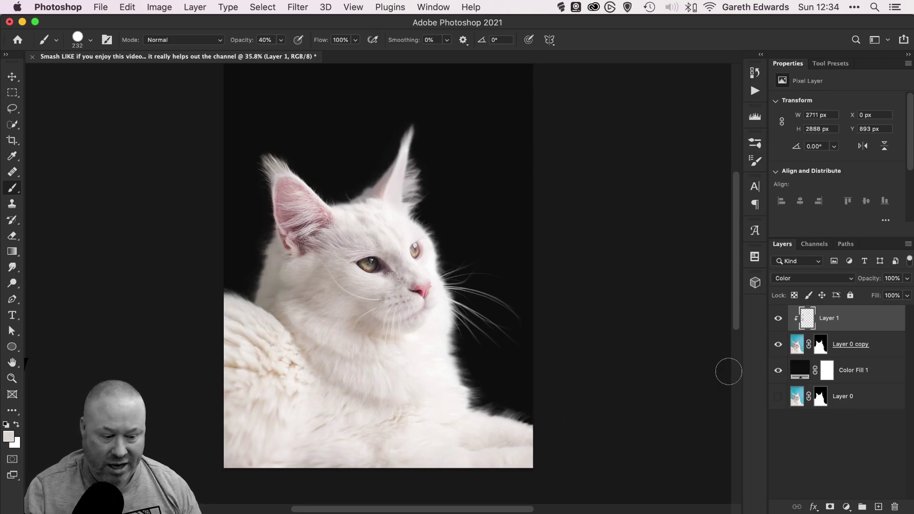
- Change the Color Fill 1 backdrop colour to dark slate blue #204359
double_click(800, 371)
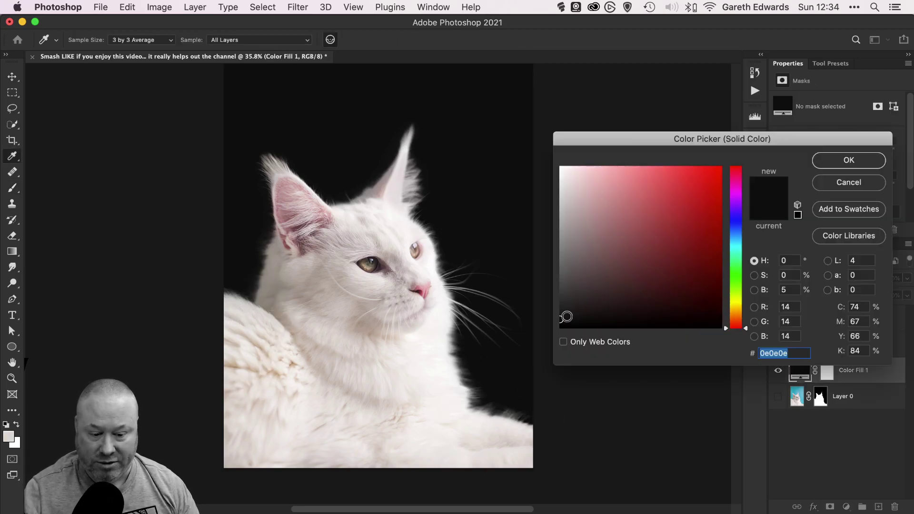
mouse_move(567, 316)
mouse_down()
mouse_move(590, 192)
mouse_move(546, 155)
mouse_move(514, 351)
mouse_move(659, 310)
mouse_move(673, 206)
mouse_up()
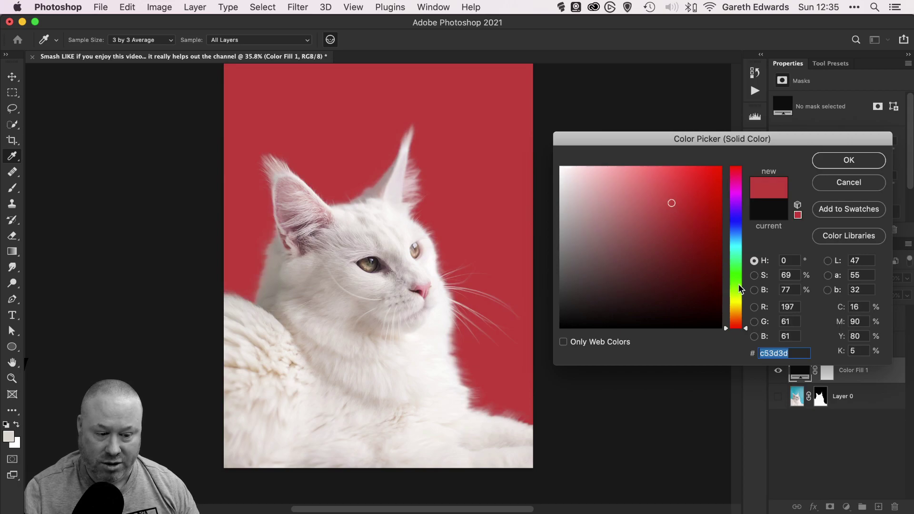
drag(736, 290, 736, 236)
mouse_move(684, 216)
mouse_down()
mouse_move(659, 276)
mouse_move(673, 216)
mouse_move(627, 247)
mouse_move(661, 273)
mouse_up()
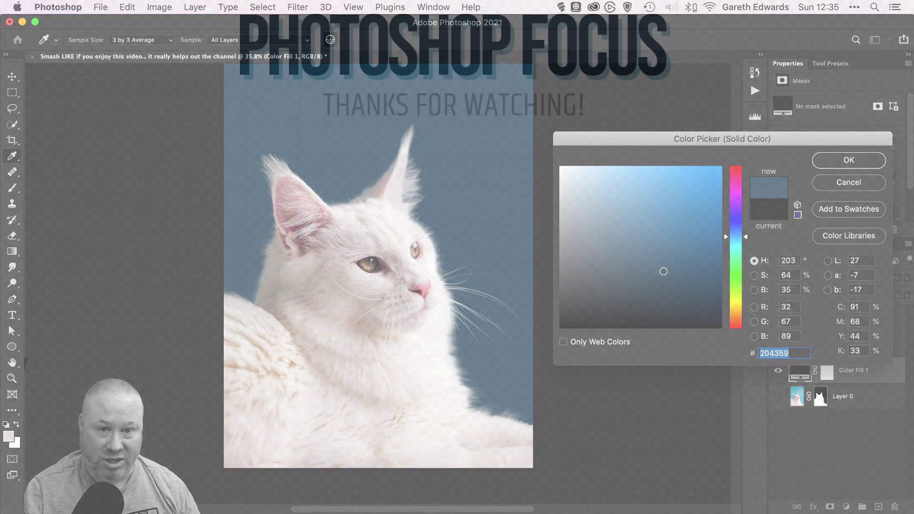